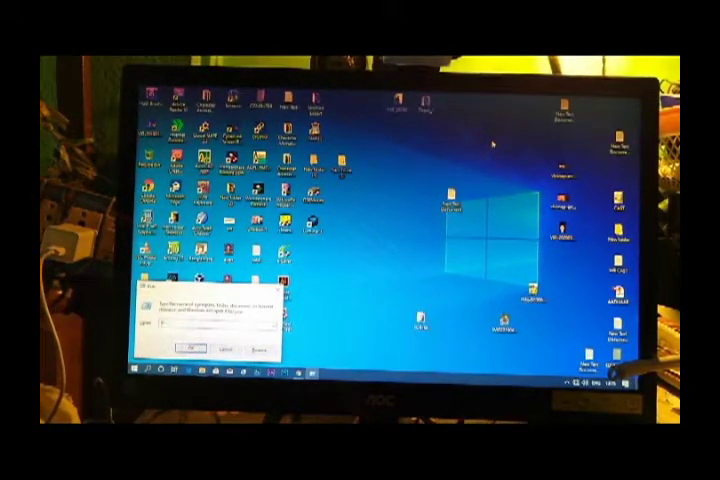
# Step: Close the Run dialog so the Windows 10 desktop is clear
pyautogui.press('Return')
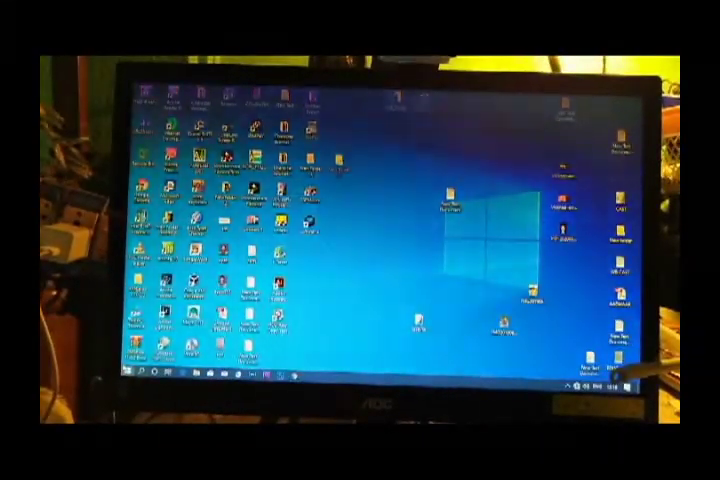
# Step: Bring up the Start menu and expand its navigation list to reach the power options
pyautogui.press('super')
pyautogui.click(140, 95)
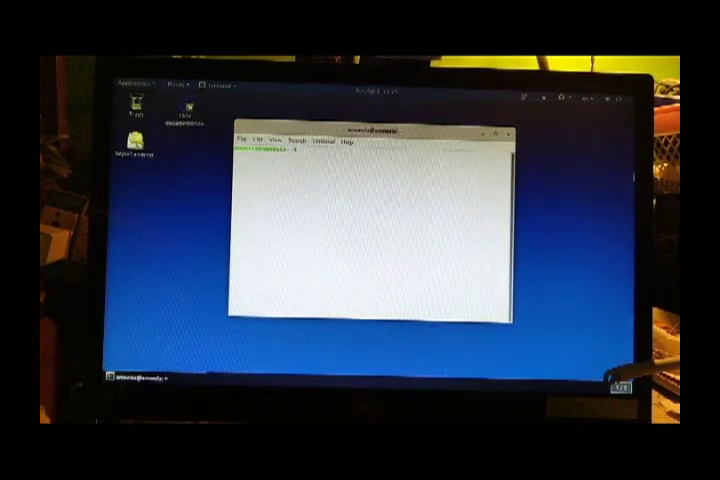
pyautogui.write('cd')
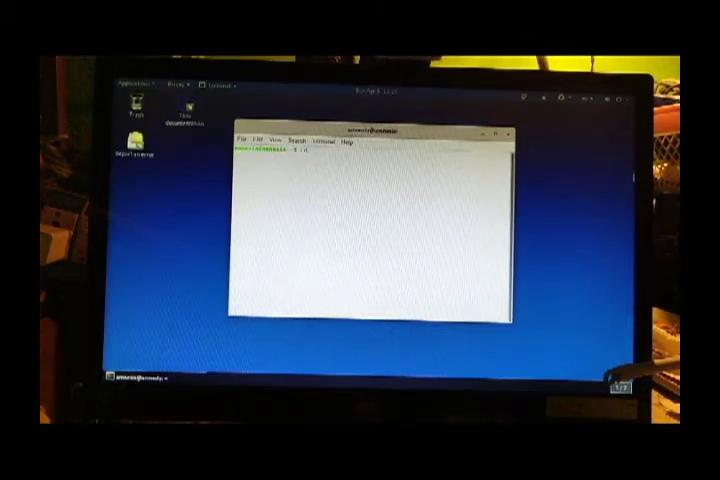
# Step: Return to the home folder, change into Desktop, and list its contents
pyautogui.press('Return')
pyautogui.write('ls')
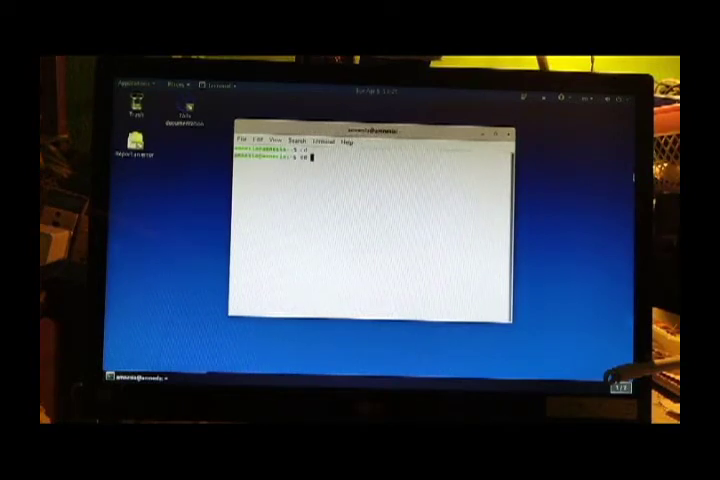
pyautogui.write(' -la')
pyautogui.press('Return')
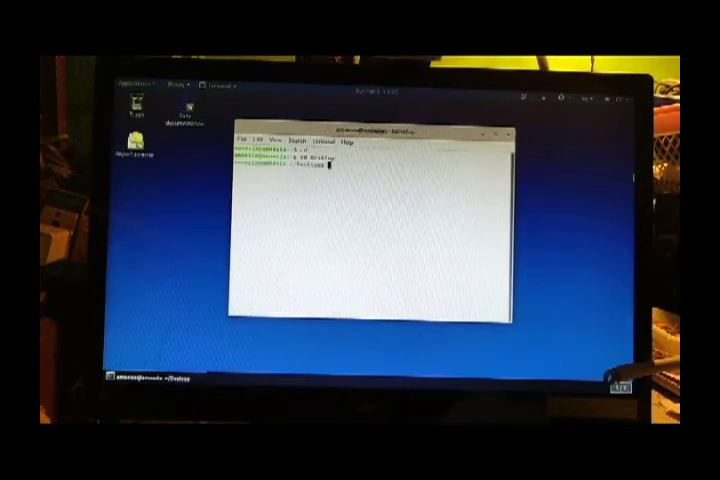
pyautogui.write('ls')
pyautogui.press('Return')
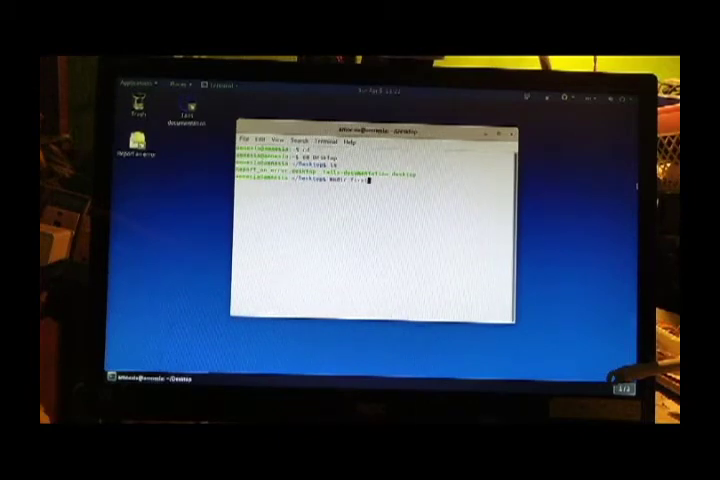
# Step: Create the folder 'first' in Desktop, remove it with rmdir, and clear the terminal screen
pyautogui.press('Return')
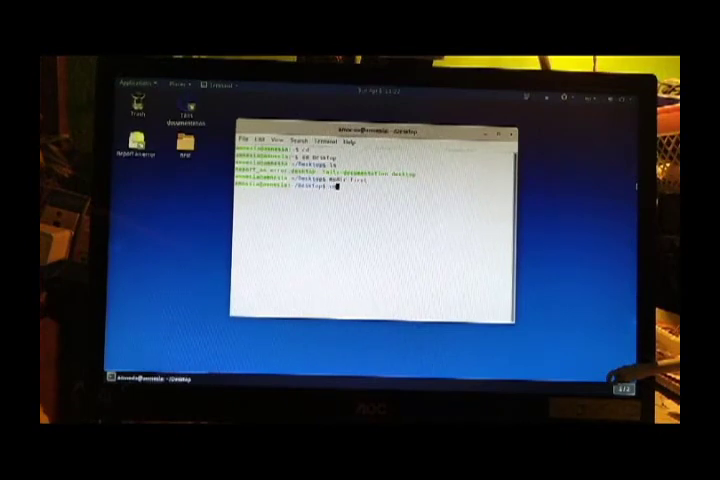
pyautogui.write('rmdir')
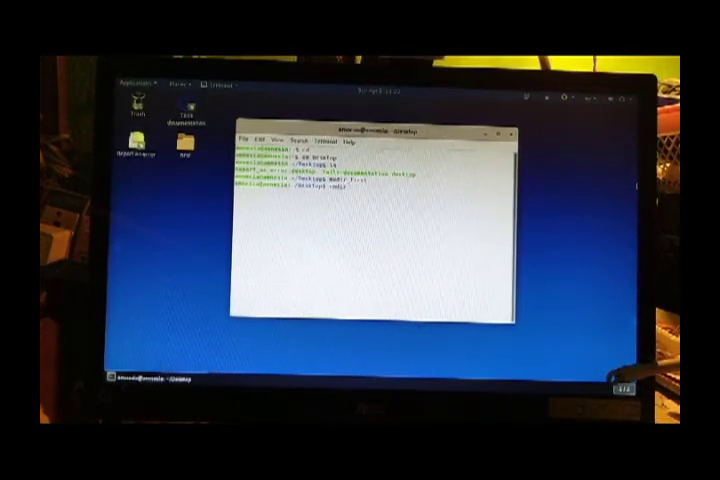
pyautogui.write(' f')
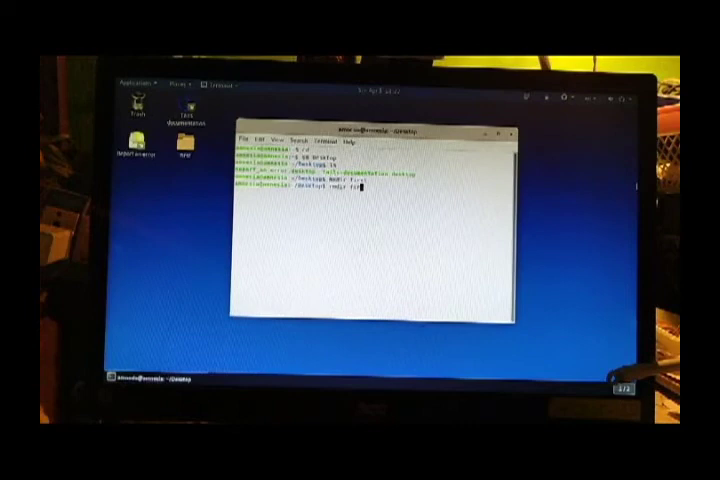
pyautogui.write('irst')
pyautogui.press('Return')
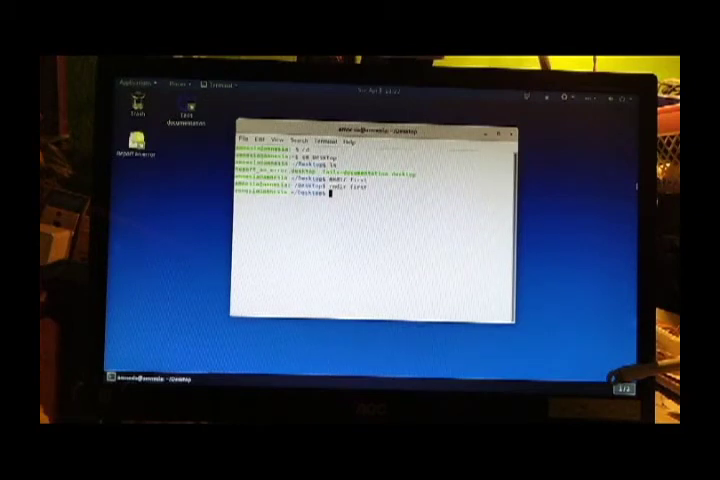
pyautogui.write('first')
pyautogui.hotkey('ctrl', 'l')
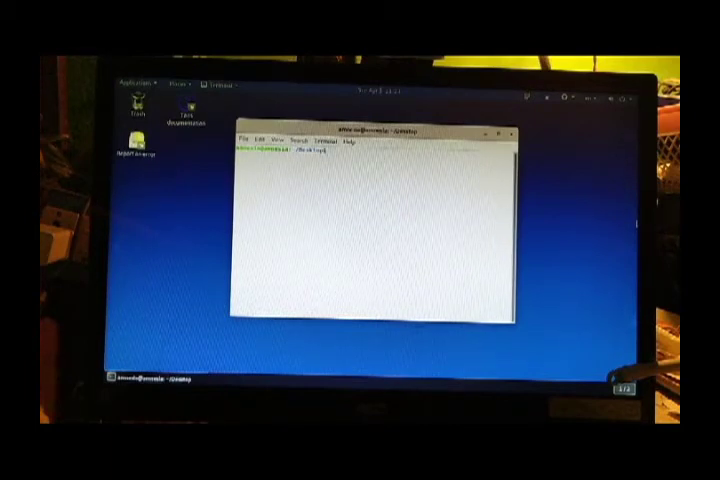
pyautogui.write('s')
pyautogui.write('udo')
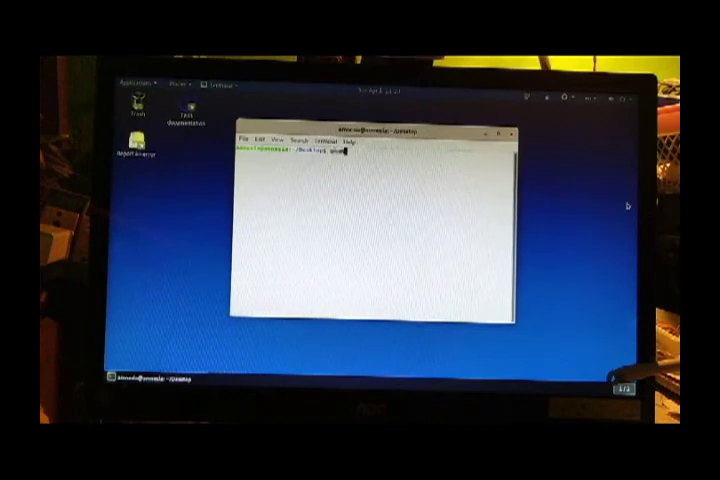
pyautogui.write('xe')
# Step: Run uname to print the kernel name, Linux
pyautogui.press('Return')
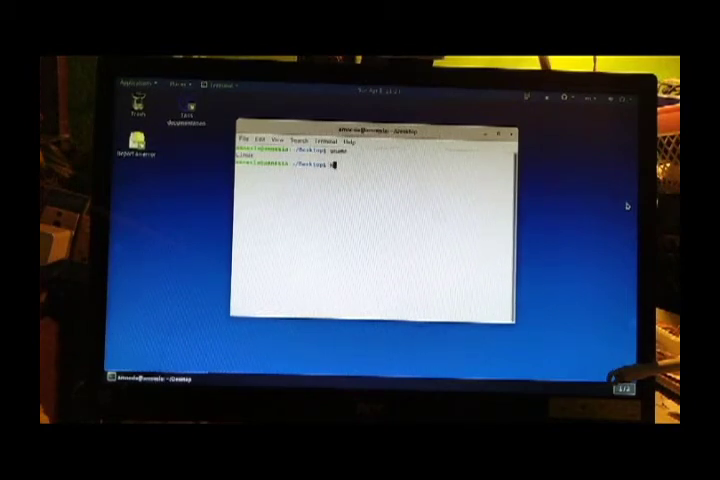
pyautogui.write('isto')
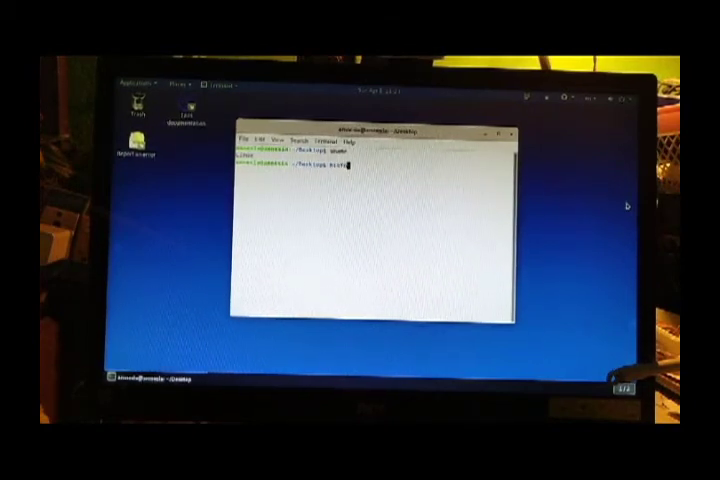
pyautogui.write('ry')
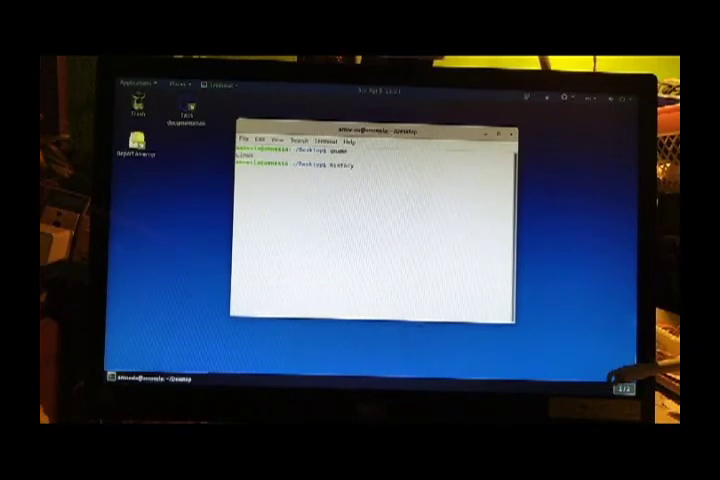
# Step: Run history to print the numbered list of earlier commands
pyautogui.press('Return')
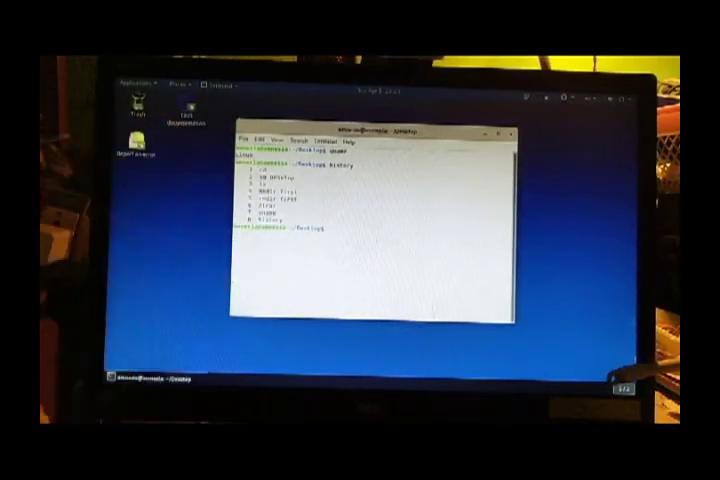